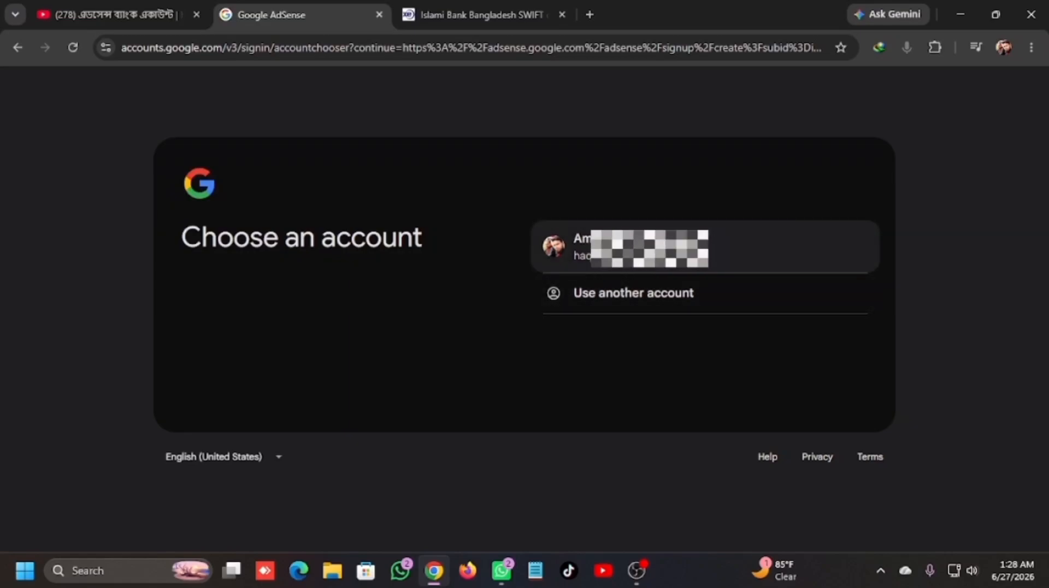
# Sign in to AdSense with the listed Google account and open the payments information page
pyautogui.click(629, 246)
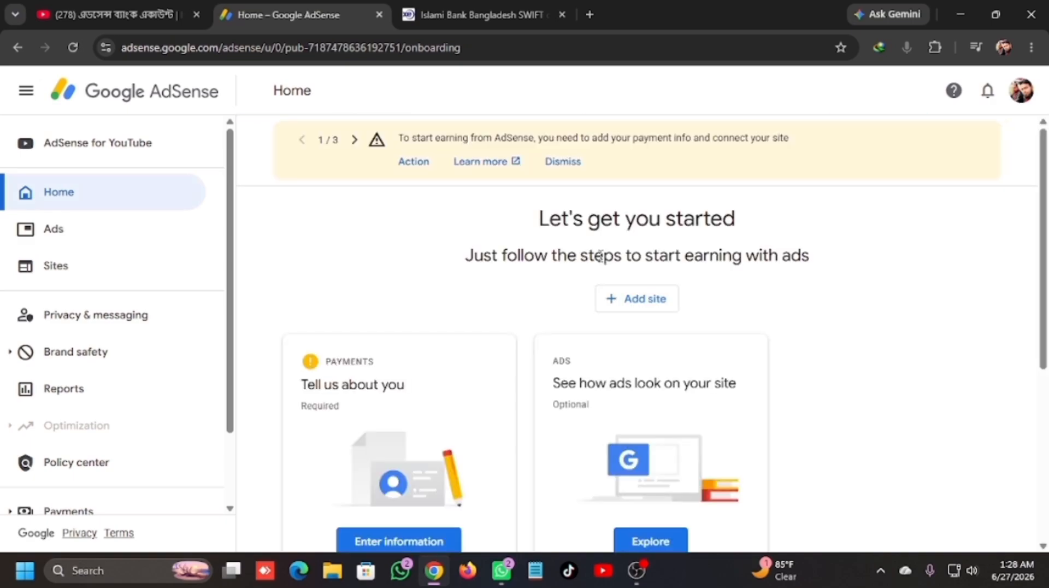
pyautogui.scroll(-3, 606, 267)
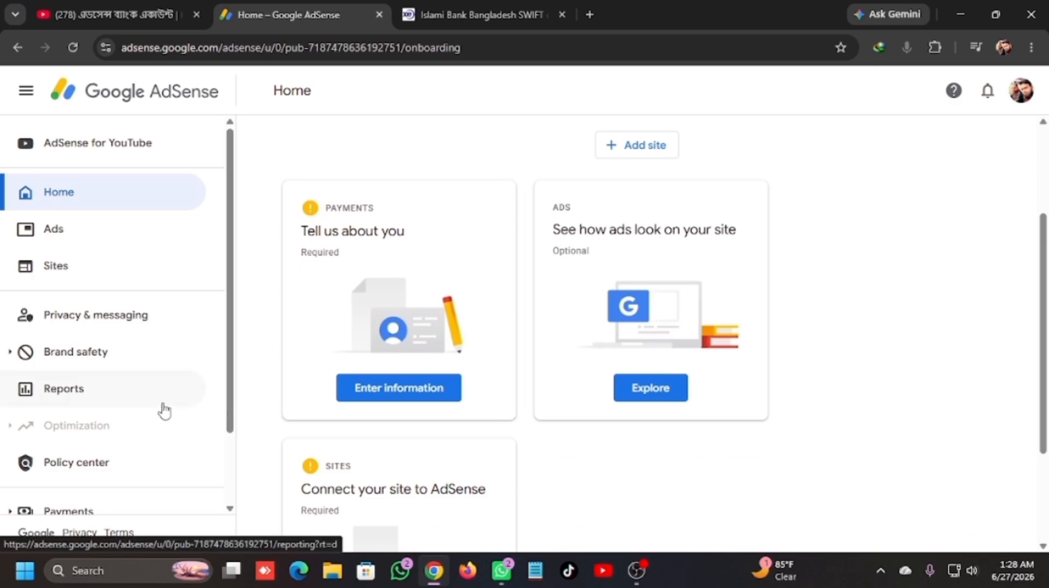
pyautogui.scroll(-1, 160, 419)
pyautogui.scroll(-2, 160, 418)
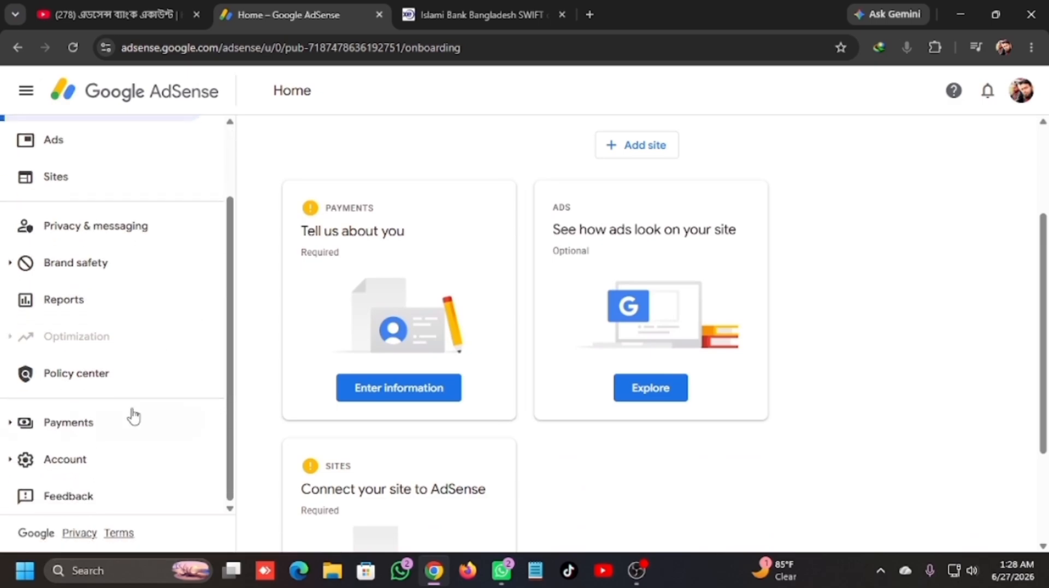
pyautogui.click(70, 429)
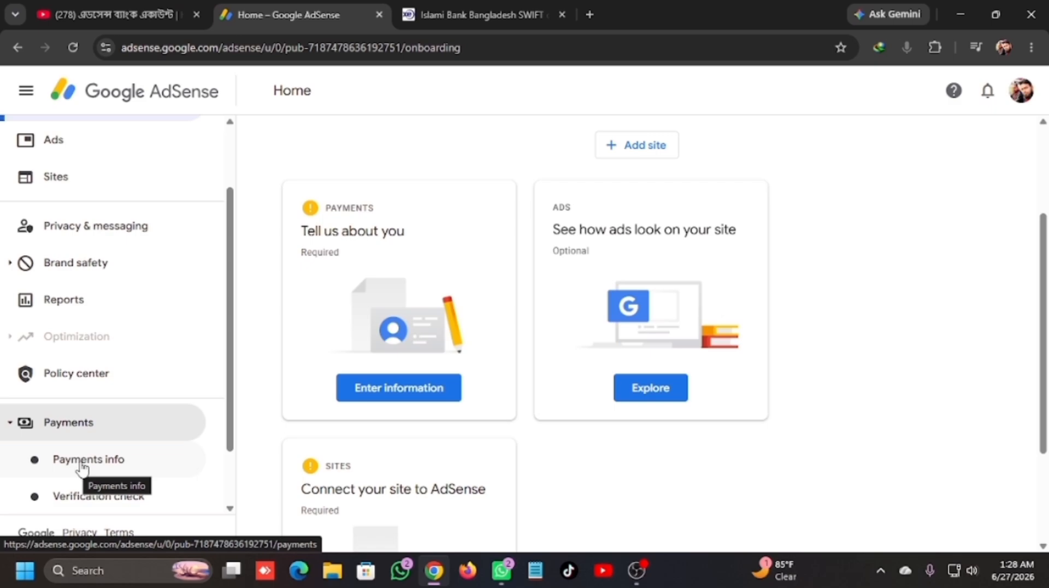
pyautogui.click(82, 465)
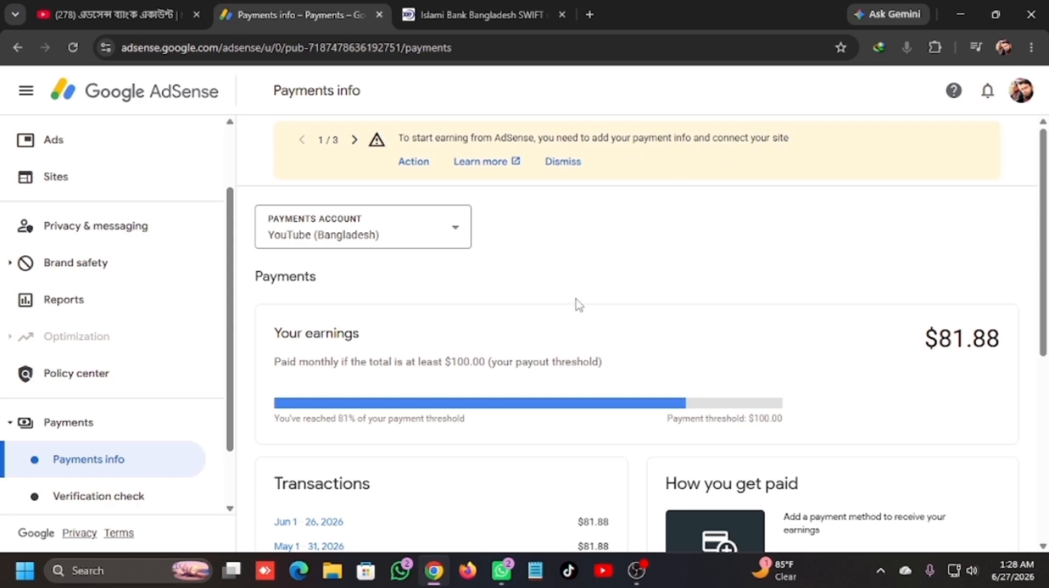
# Start adding a payment method to the YouTube (Bangladesh) payments account, choosing new wire transfer details
pyautogui.click(563, 161)
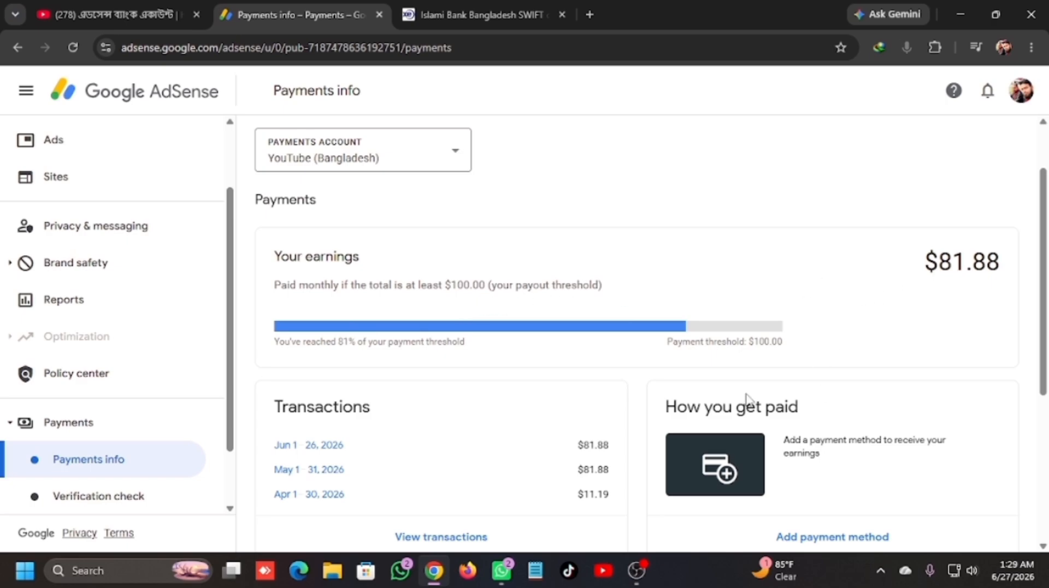
pyautogui.scroll(-1, 295, 297)
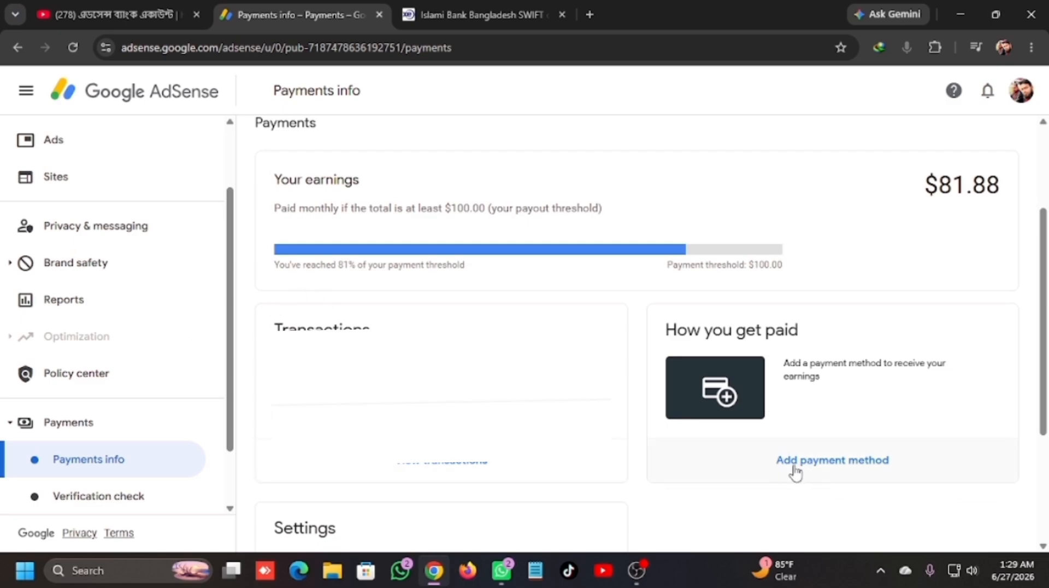
pyautogui.scroll(-2, 798, 477)
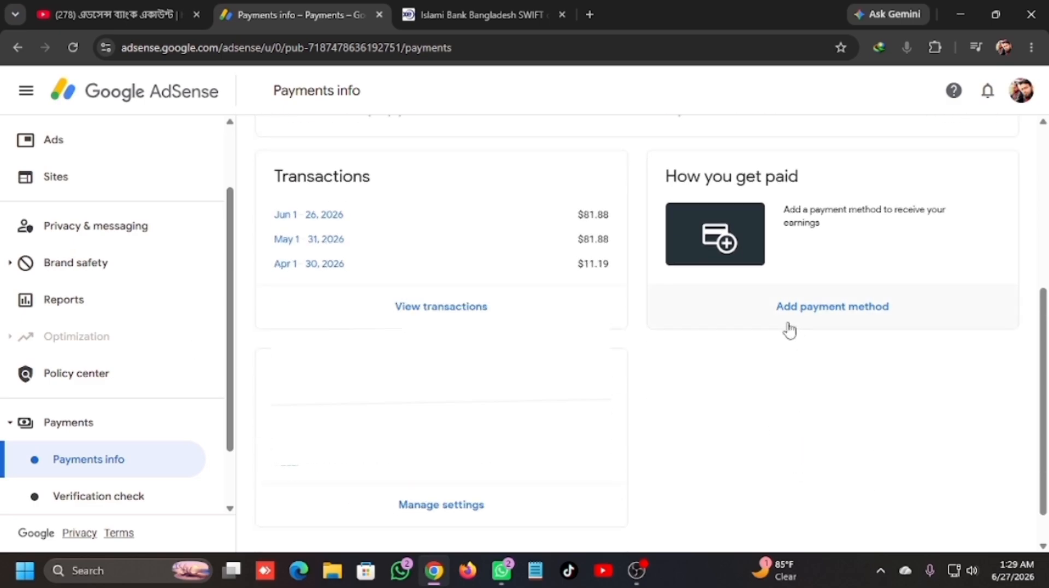
pyautogui.click(823, 319)
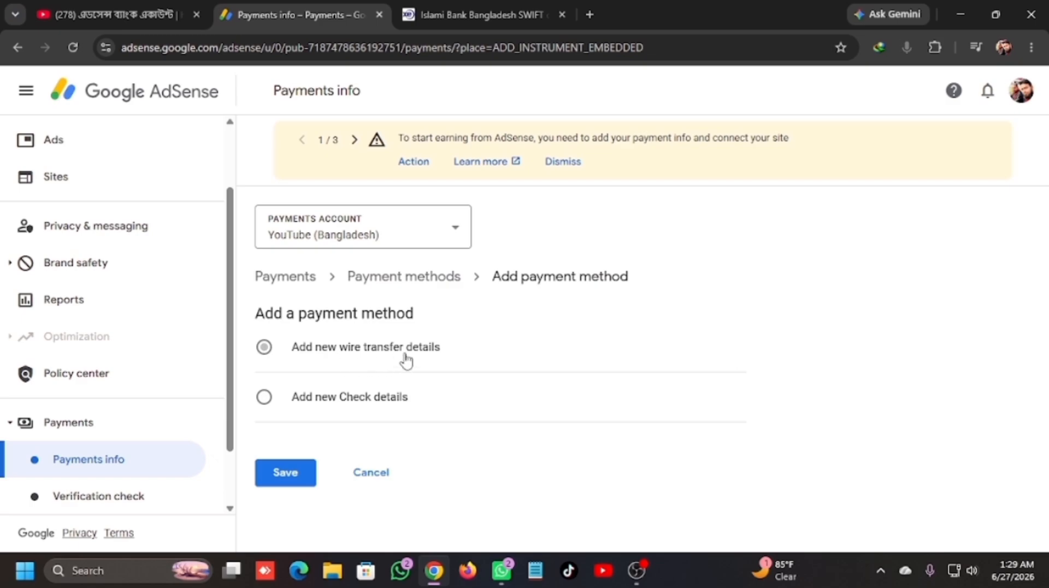
pyautogui.click(264, 352)
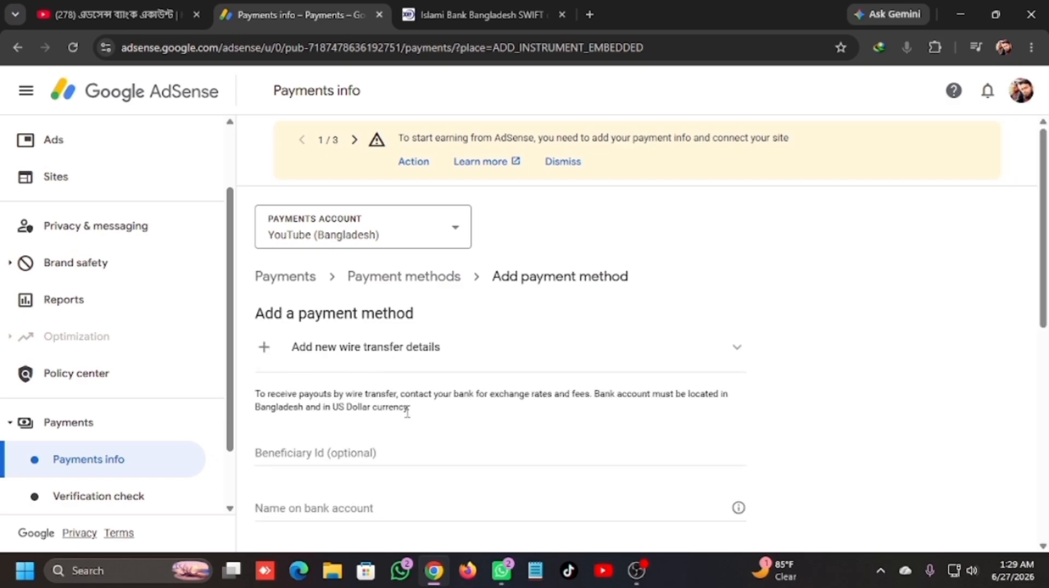
# Paste the account holder's full name as the name on the bank account, leaving the optional beneficiary ID empty
pyautogui.scroll(-1, 405, 416)
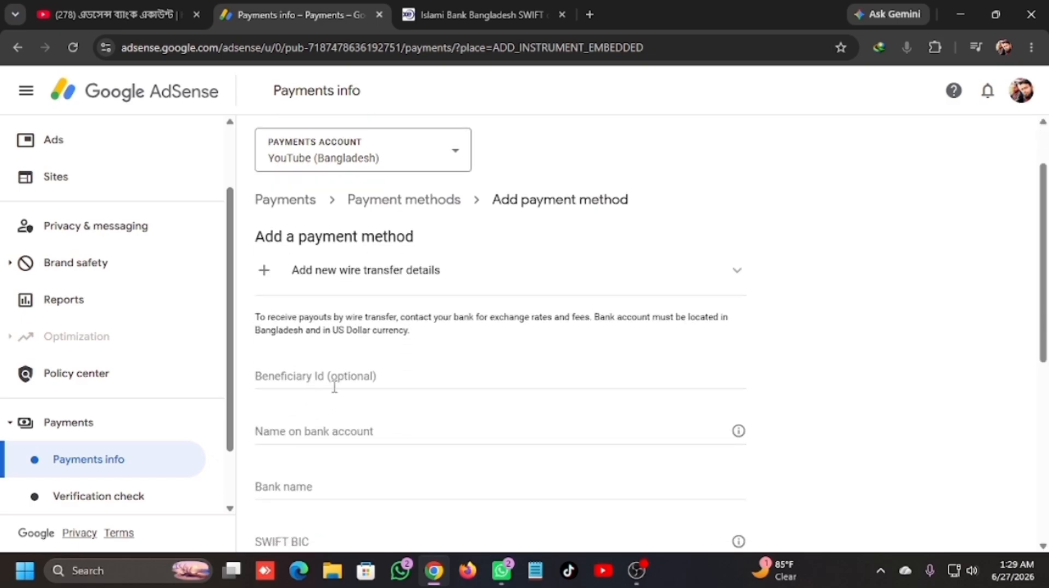
pyautogui.scroll(-3, 340, 378)
pyautogui.click(445, 281)
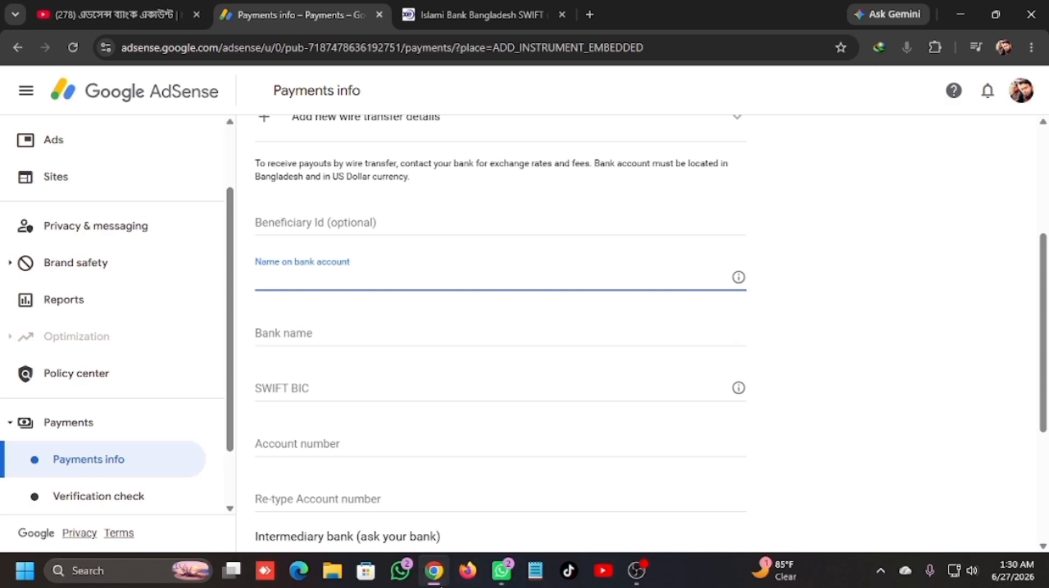
pyautogui.click(502, 571)
pyautogui.rightClick(285, 280)
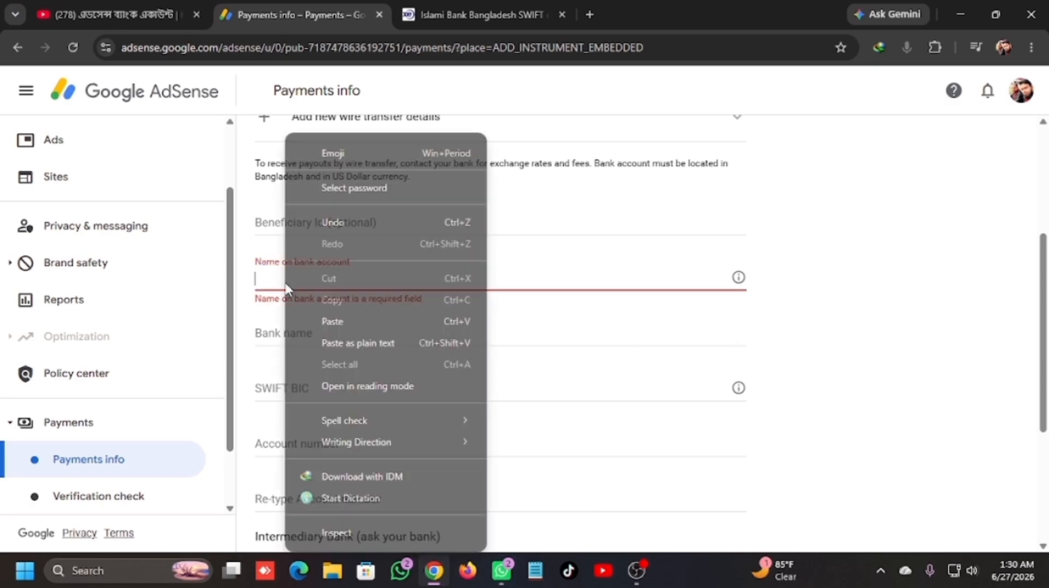
pyautogui.click(345, 322)
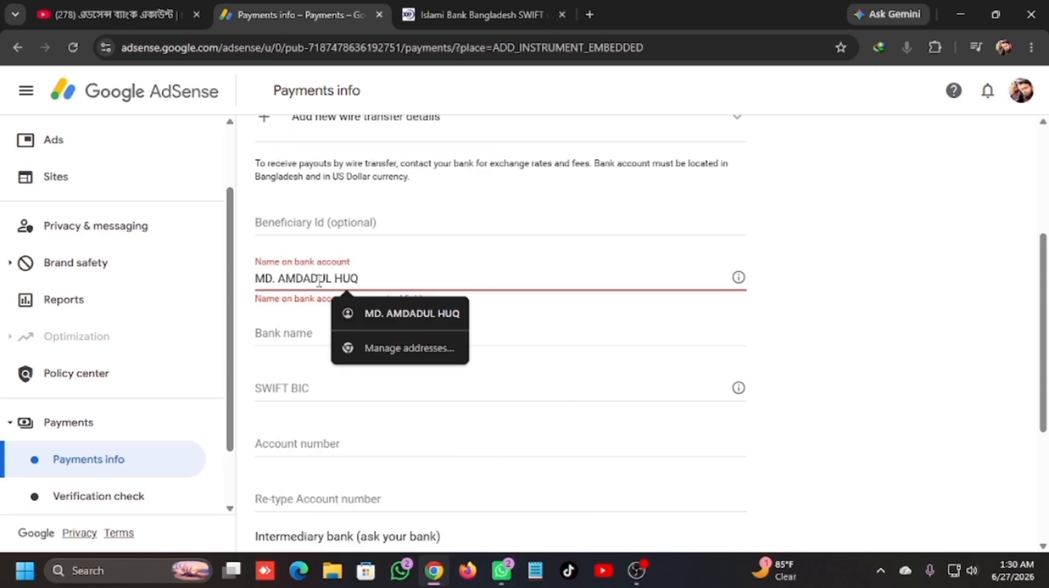
pyautogui.hotkey('shift', 'Tab')
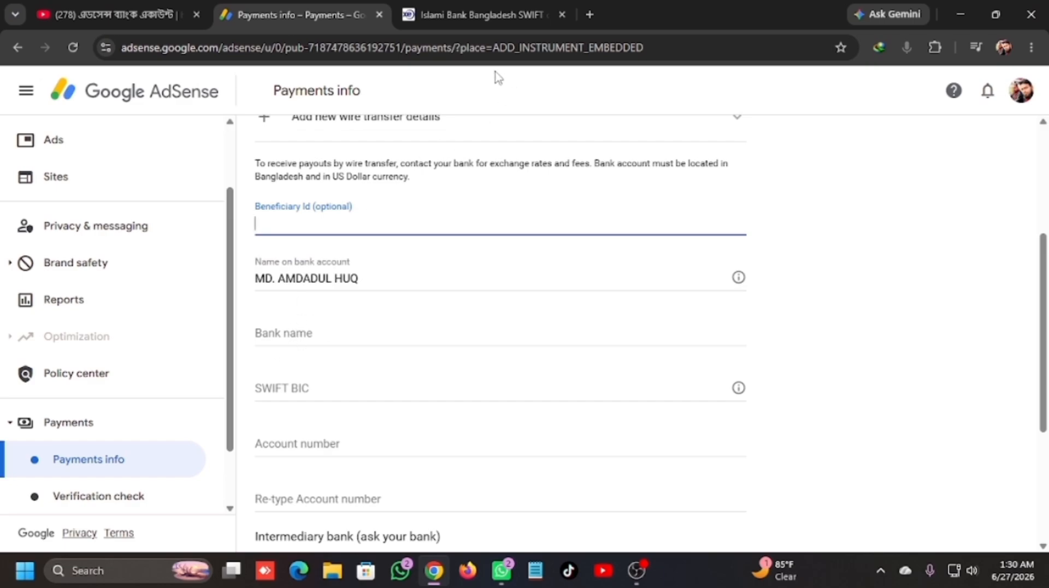
# Copy the bank name ISLAMI BANK BANGLADESH PLC from the Xe SWIFT code page into the form's bank name
pyautogui.click(486, 17)
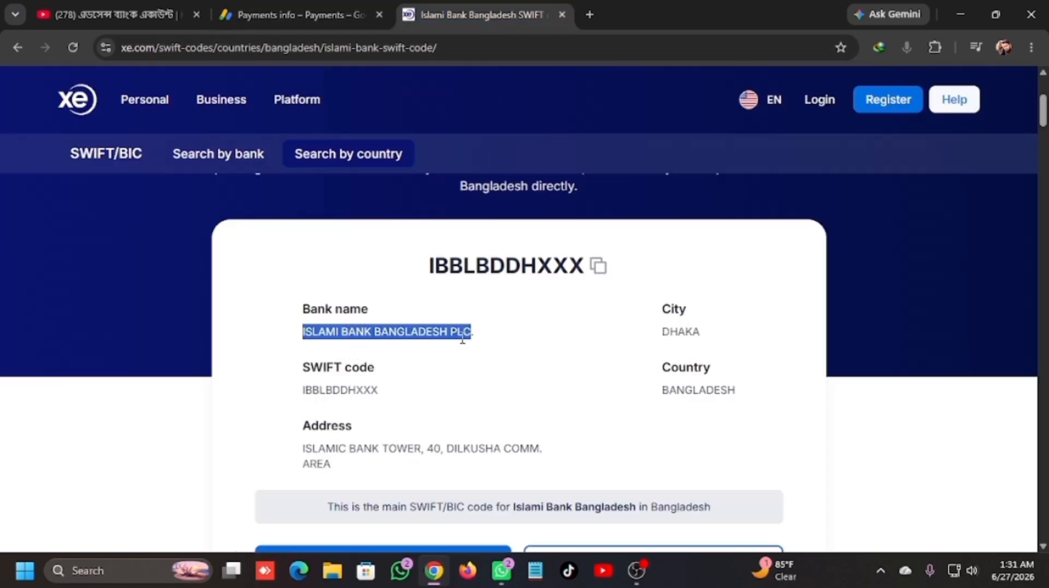
pyautogui.rightClick(442, 336)
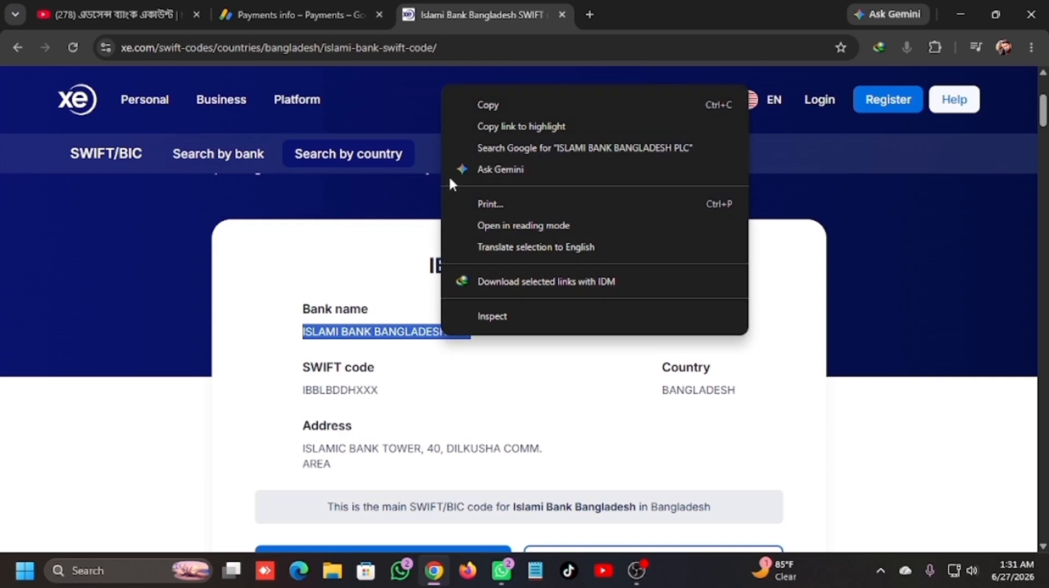
pyautogui.click(500, 104)
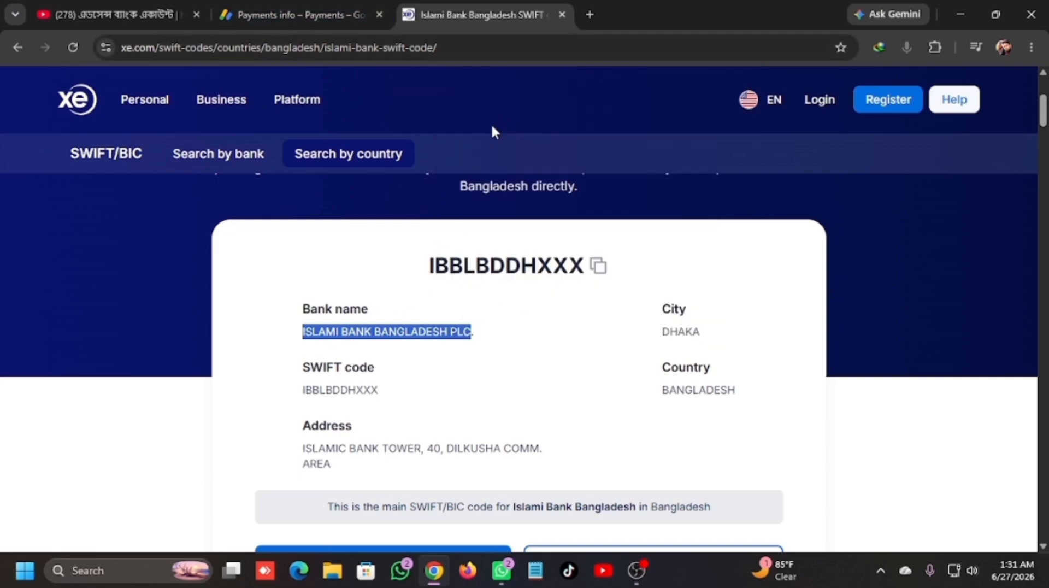
pyautogui.click(325, 13)
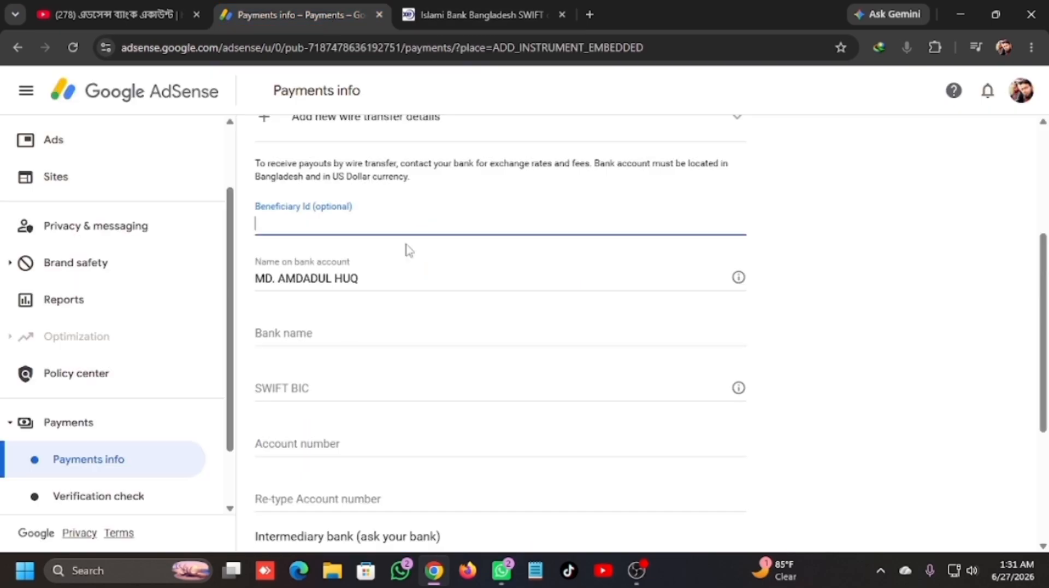
pyautogui.rightClick(295, 338)
pyautogui.click(270, 330)
pyautogui.click(269, 330)
pyautogui.rightClick(276, 322)
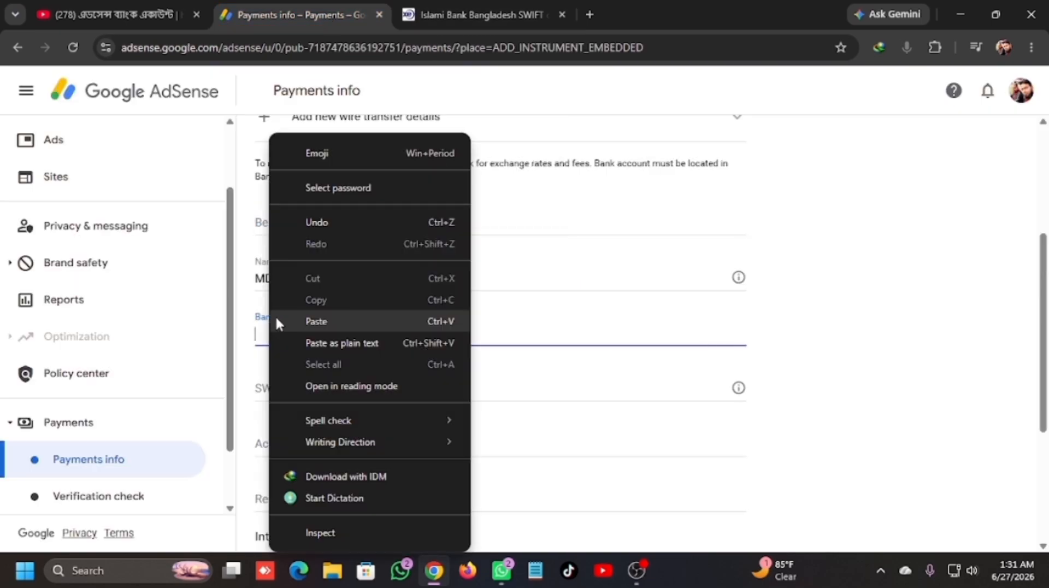
pyautogui.click(324, 322)
# Copy IBBLBDDH, without the trailing XXX, from the Xe page's SWIFT code into the form's SWIFT BIC
pyautogui.scroll(-1, 339, 398)
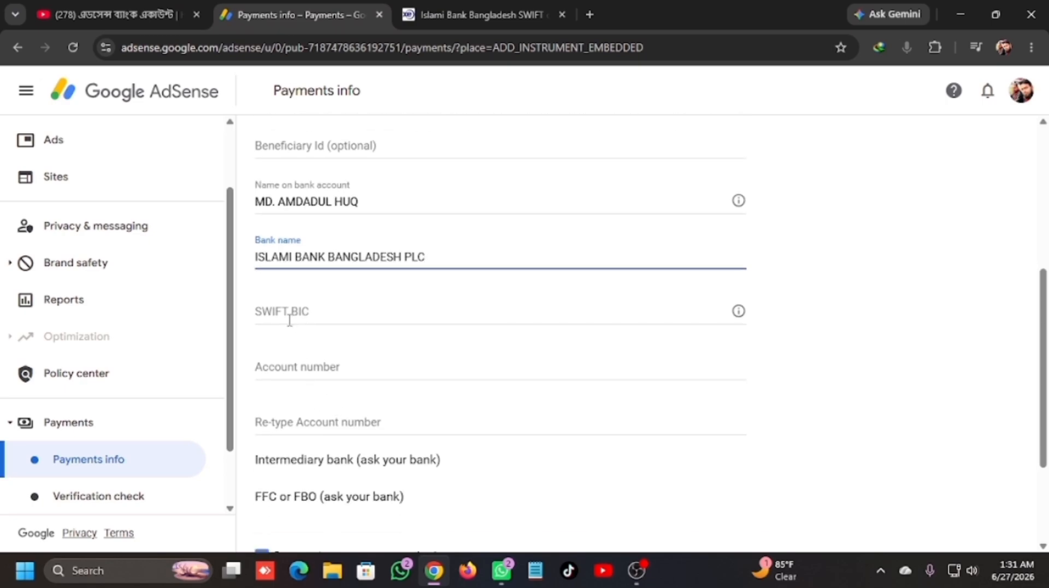
pyautogui.click(454, 17)
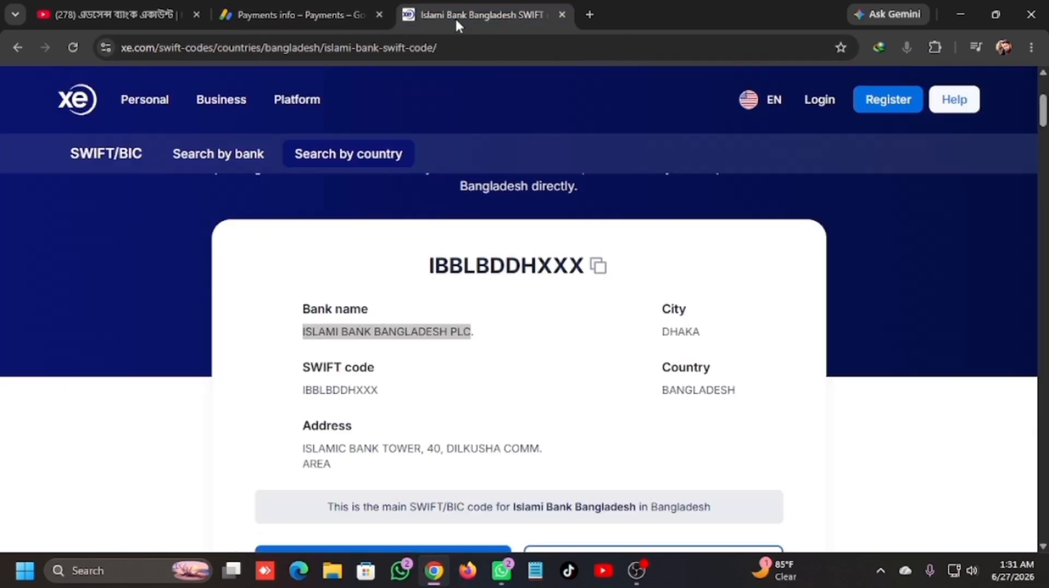
pyautogui.moveTo(429, 264); pyautogui.dragTo(533, 265)
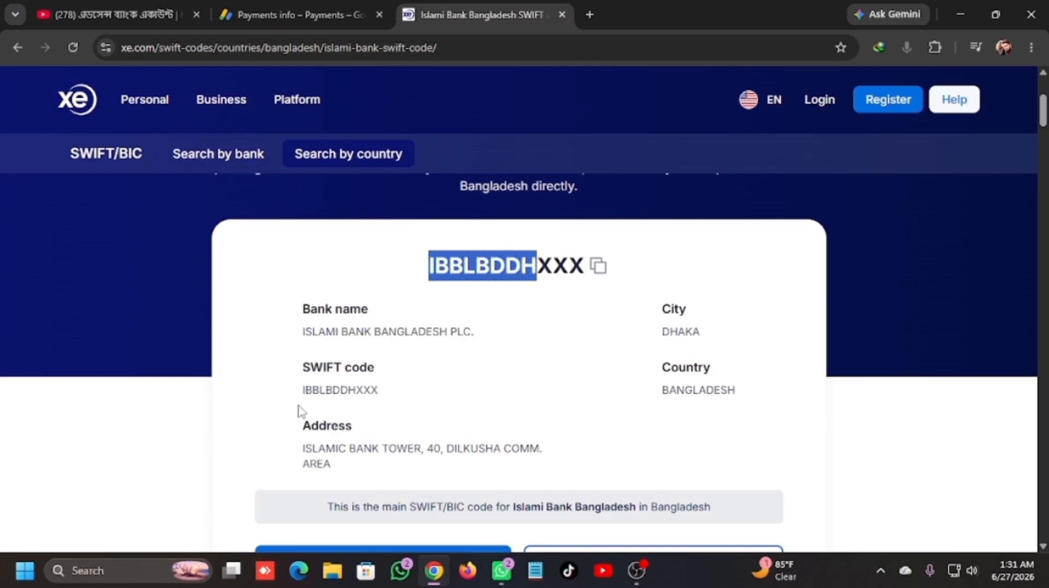
pyautogui.moveTo(302, 367); pyautogui.dragTo(412, 367)
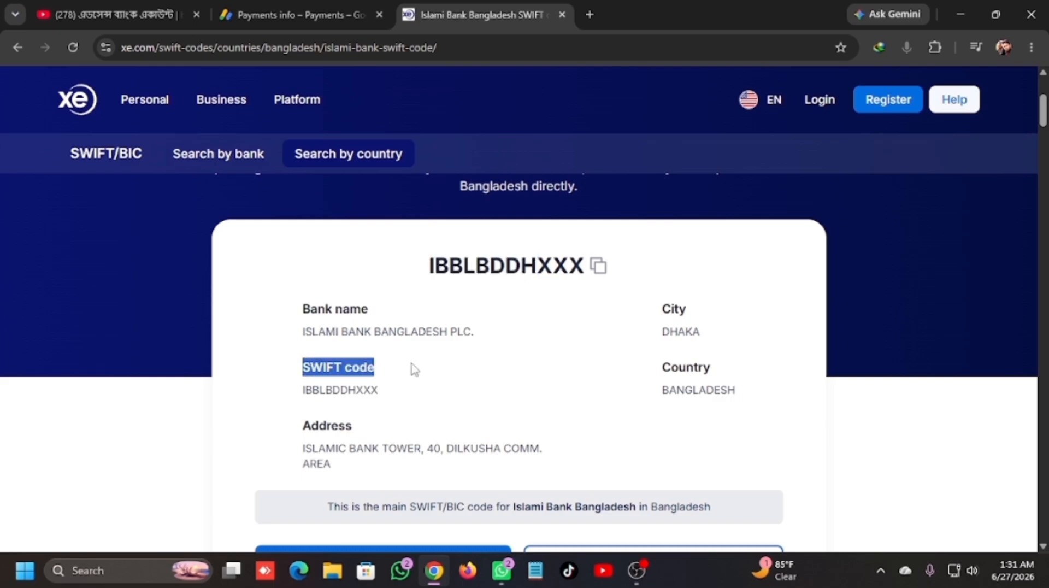
pyautogui.moveTo(304, 392); pyautogui.dragTo(355, 391)
pyautogui.rightClick(328, 392)
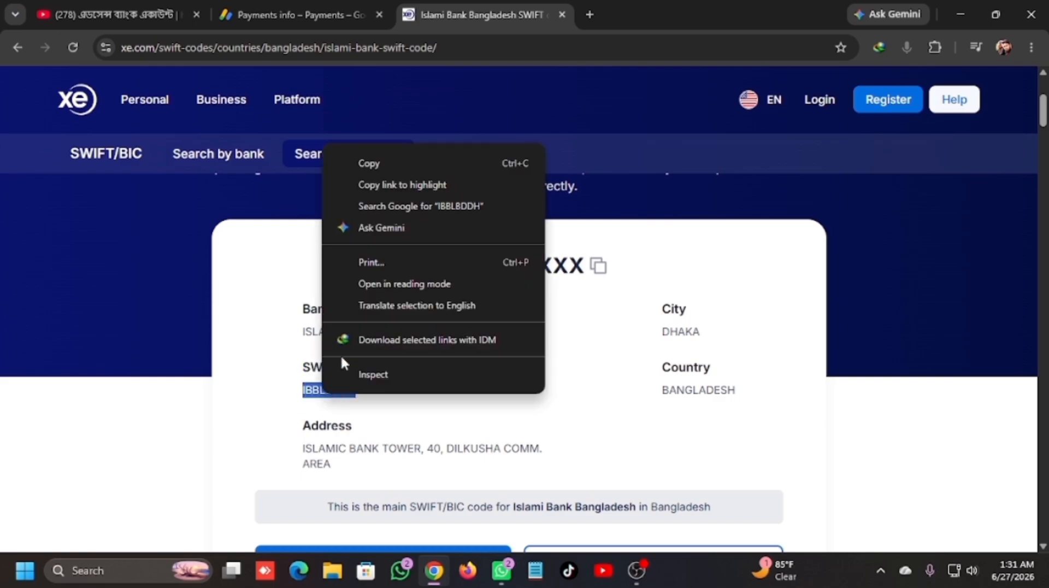
pyautogui.click(369, 164)
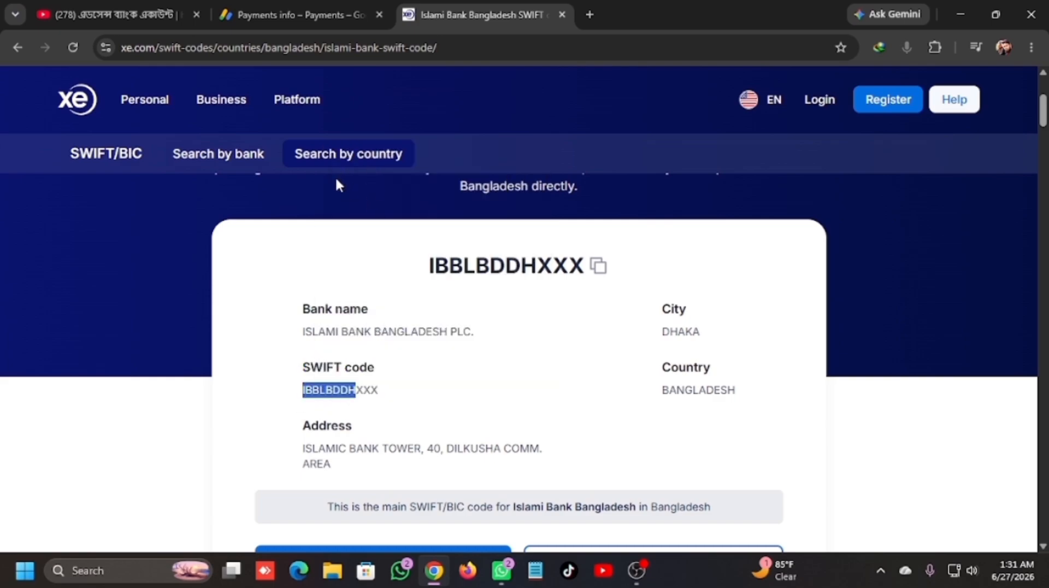
pyautogui.click(290, 16)
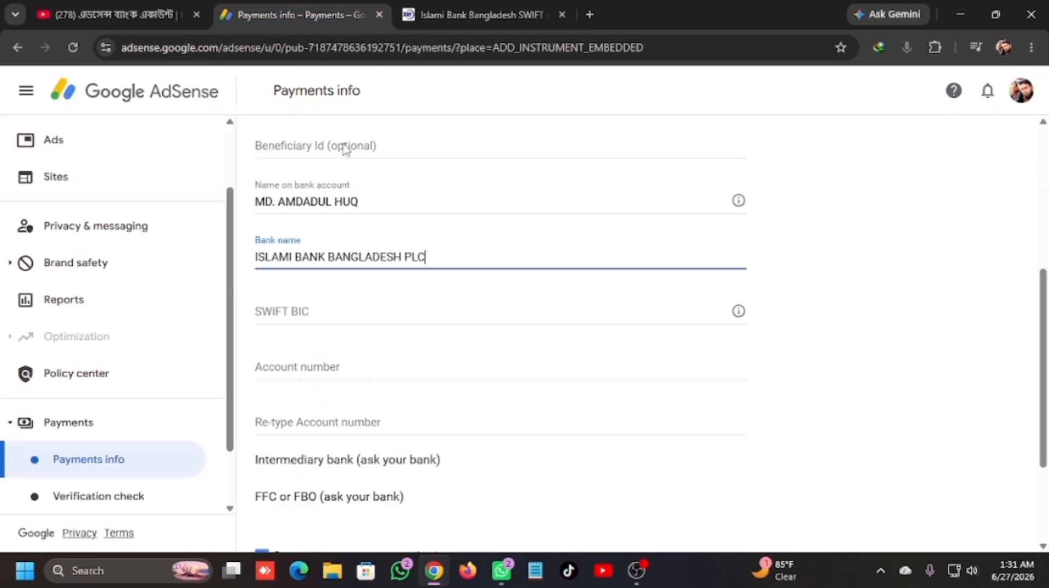
pyautogui.click(268, 309)
pyautogui.rightClick(268, 310)
pyautogui.click(306, 314)
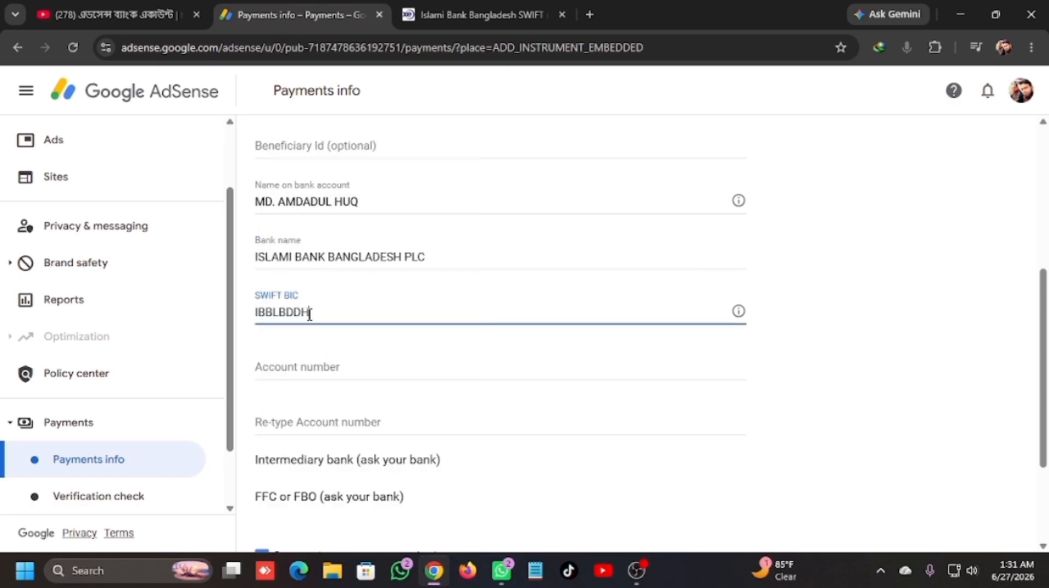
# Paste the bank account number into both the account number field and its re-type confirmation field
pyautogui.click(308, 366)
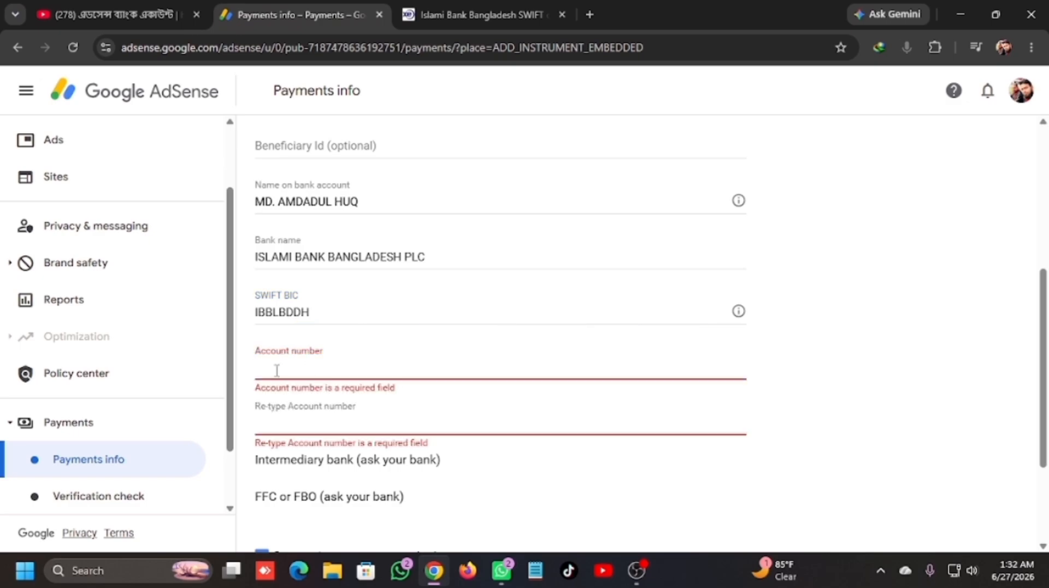
pyautogui.rightClick(277, 370)
pyautogui.click(348, 323)
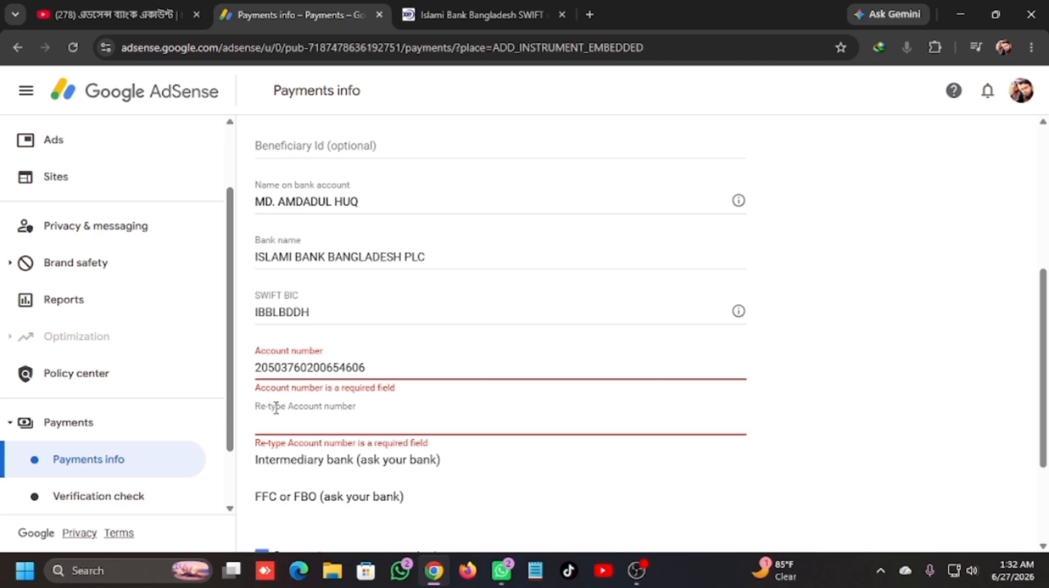
pyautogui.rightClick(304, 406)
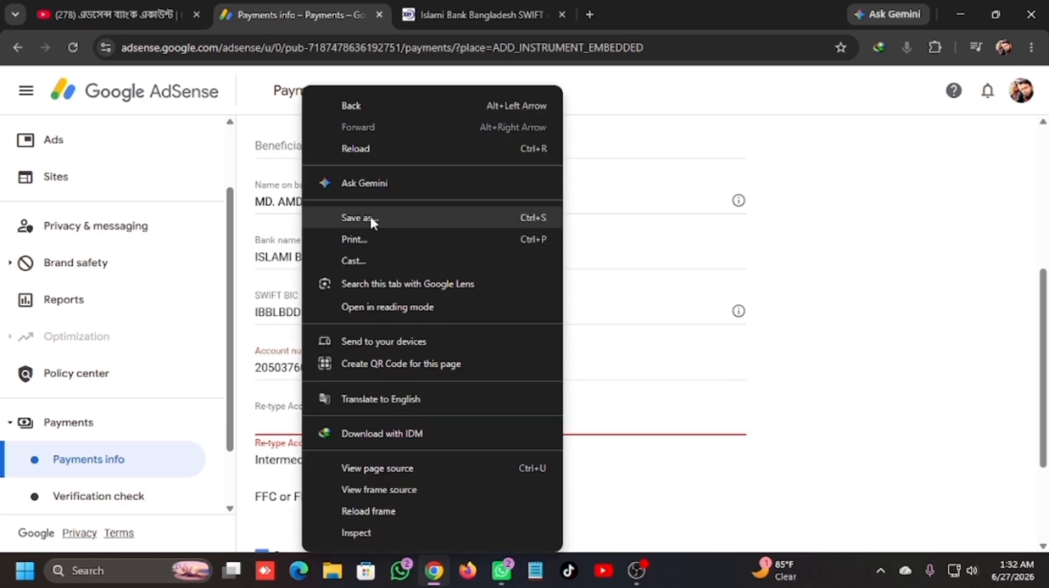
pyautogui.rightClick(275, 420)
pyautogui.click(321, 191)
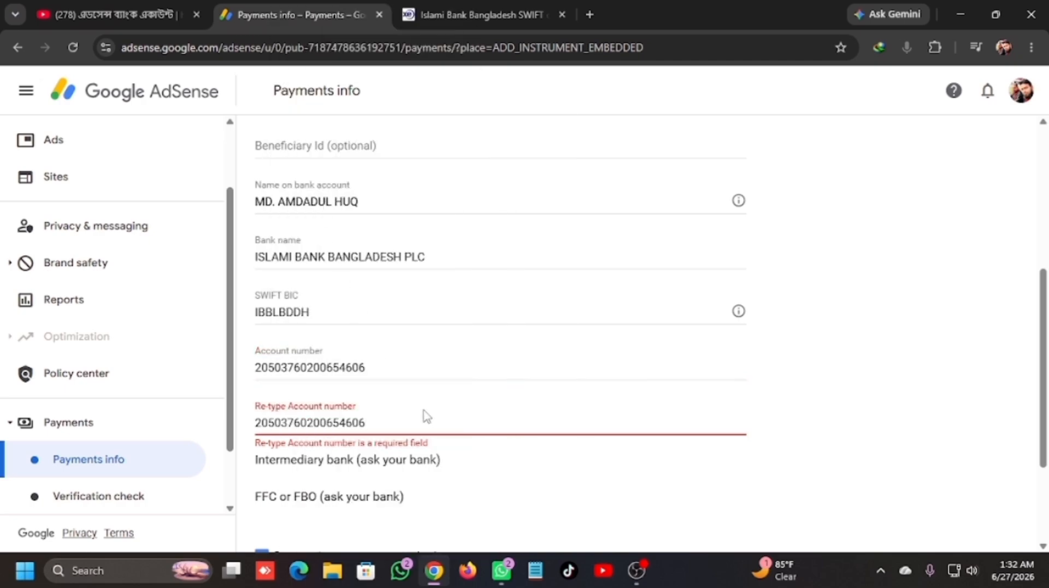
# Review the completed wire transfer details and save them as the primary payment method
pyautogui.scroll(-3, 399, 429)
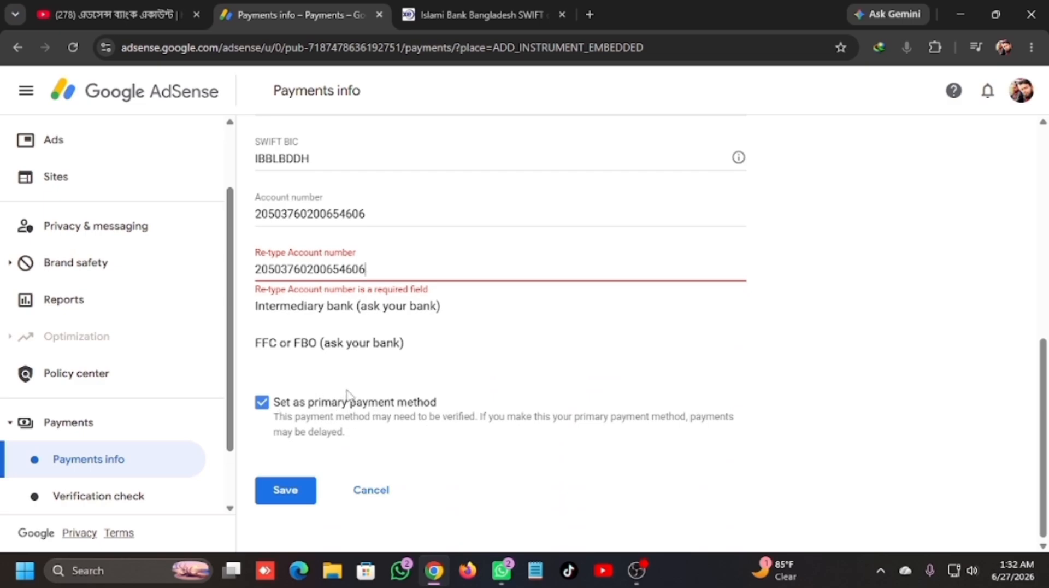
pyautogui.scroll(1, 368, 376)
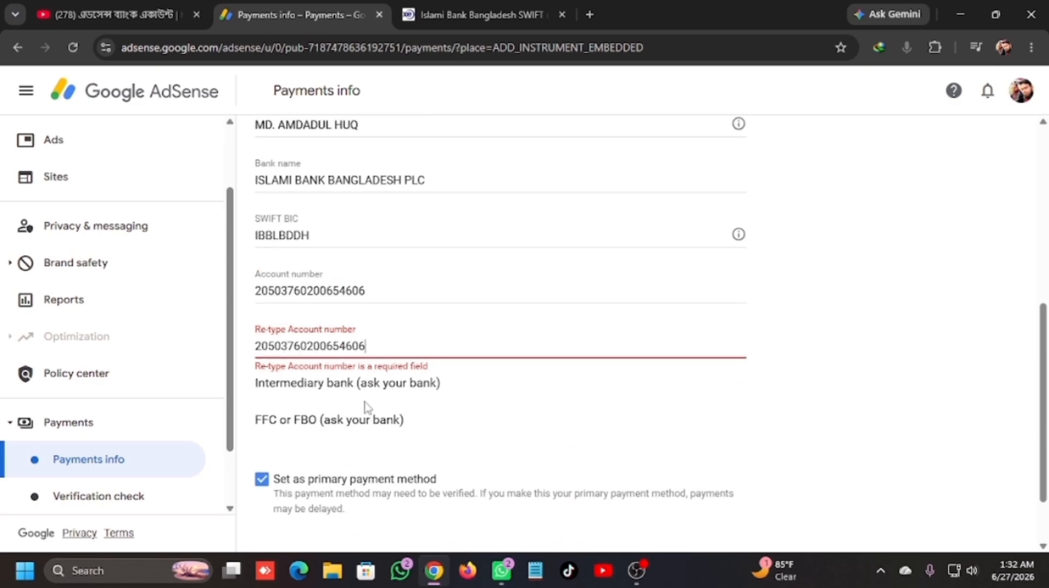
pyautogui.scroll(3, 434, 325)
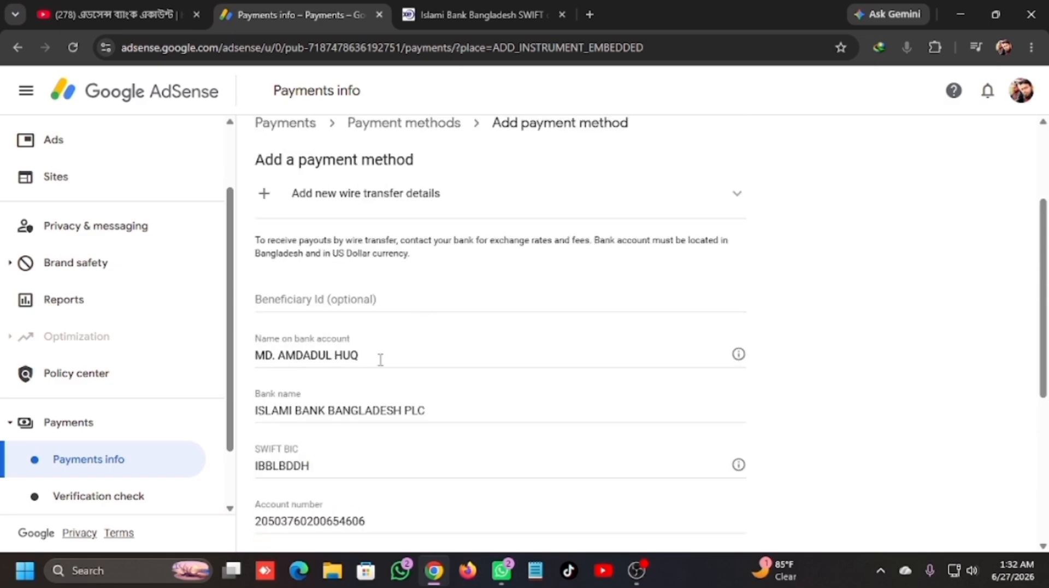
pyautogui.hotkey('ctrl', 'v')
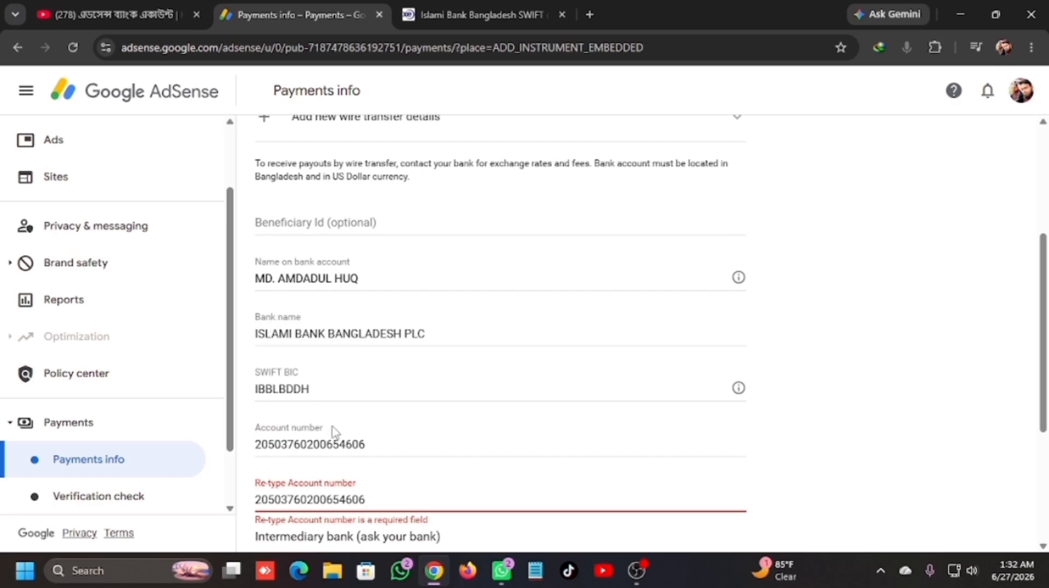
pyautogui.scroll(-1, 331, 433)
pyautogui.scroll(-2, 339, 448)
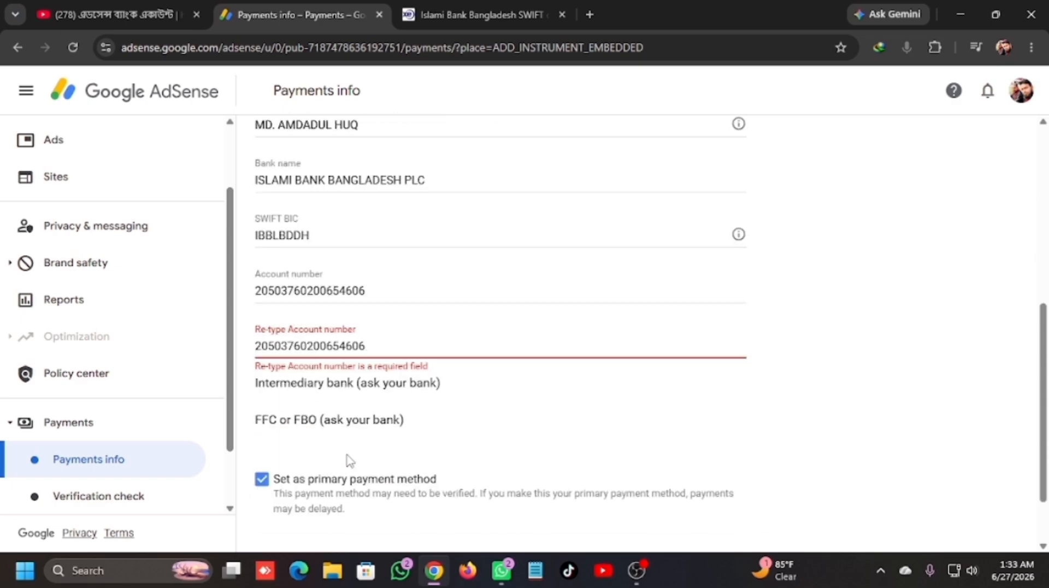
pyautogui.click(290, 490)
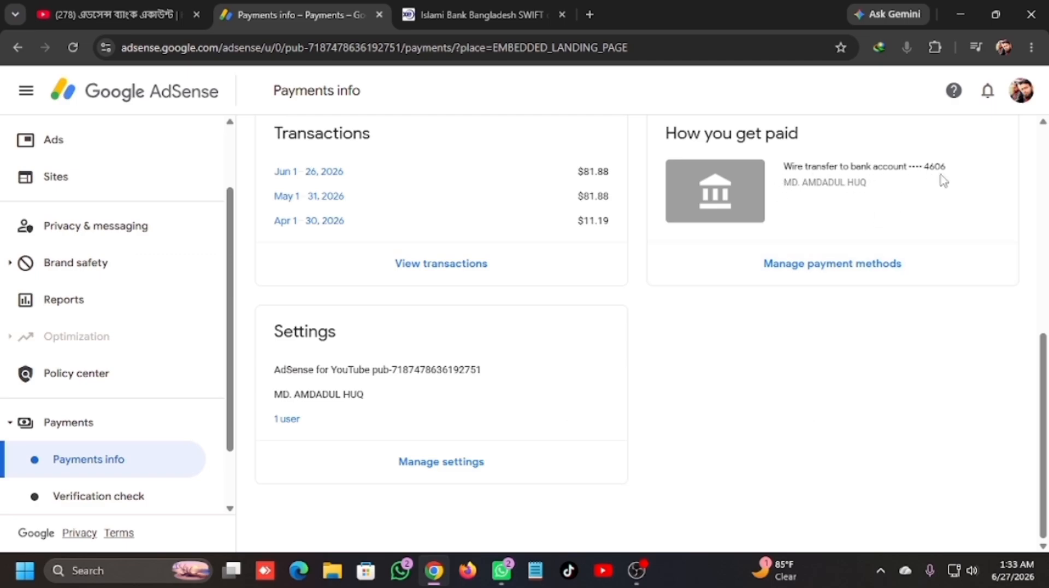
pyautogui.scroll(1, 552, 448)
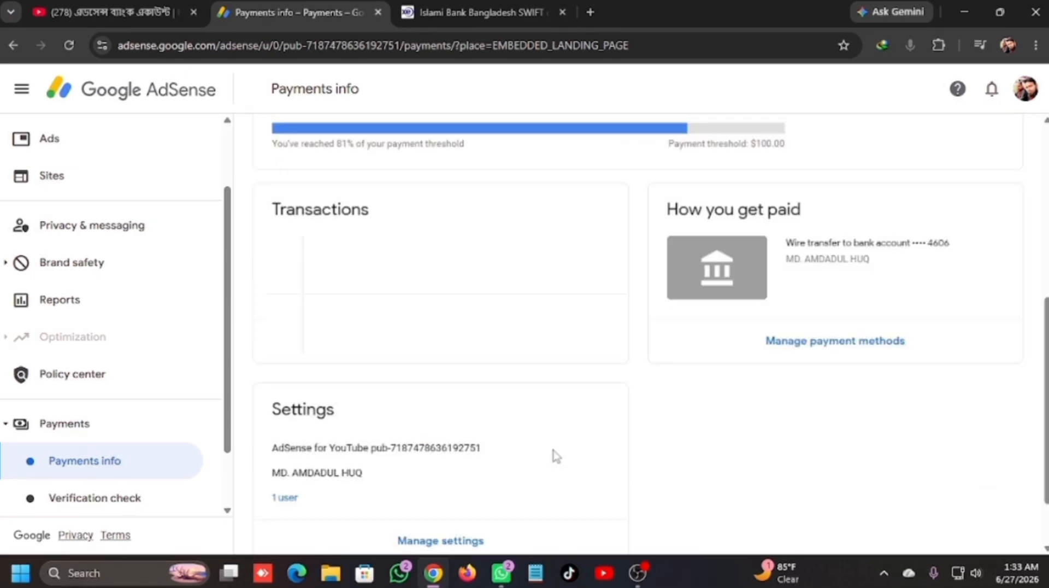